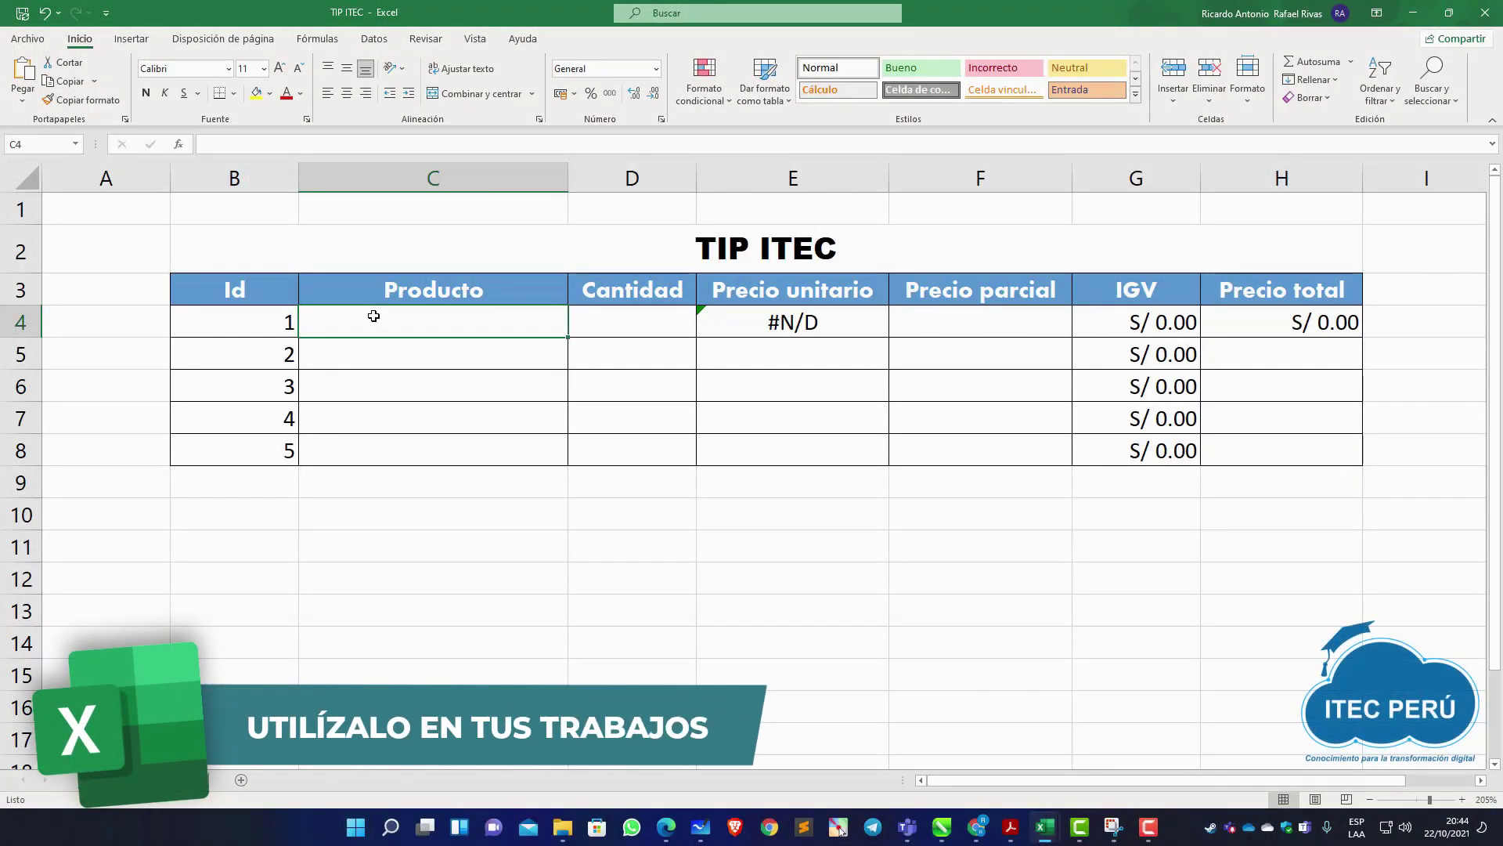
- Select the Producto cells C5 and C4 on the PRODUCTOS sheet
click(391, 354)
click(258, 318)
click(418, 329)
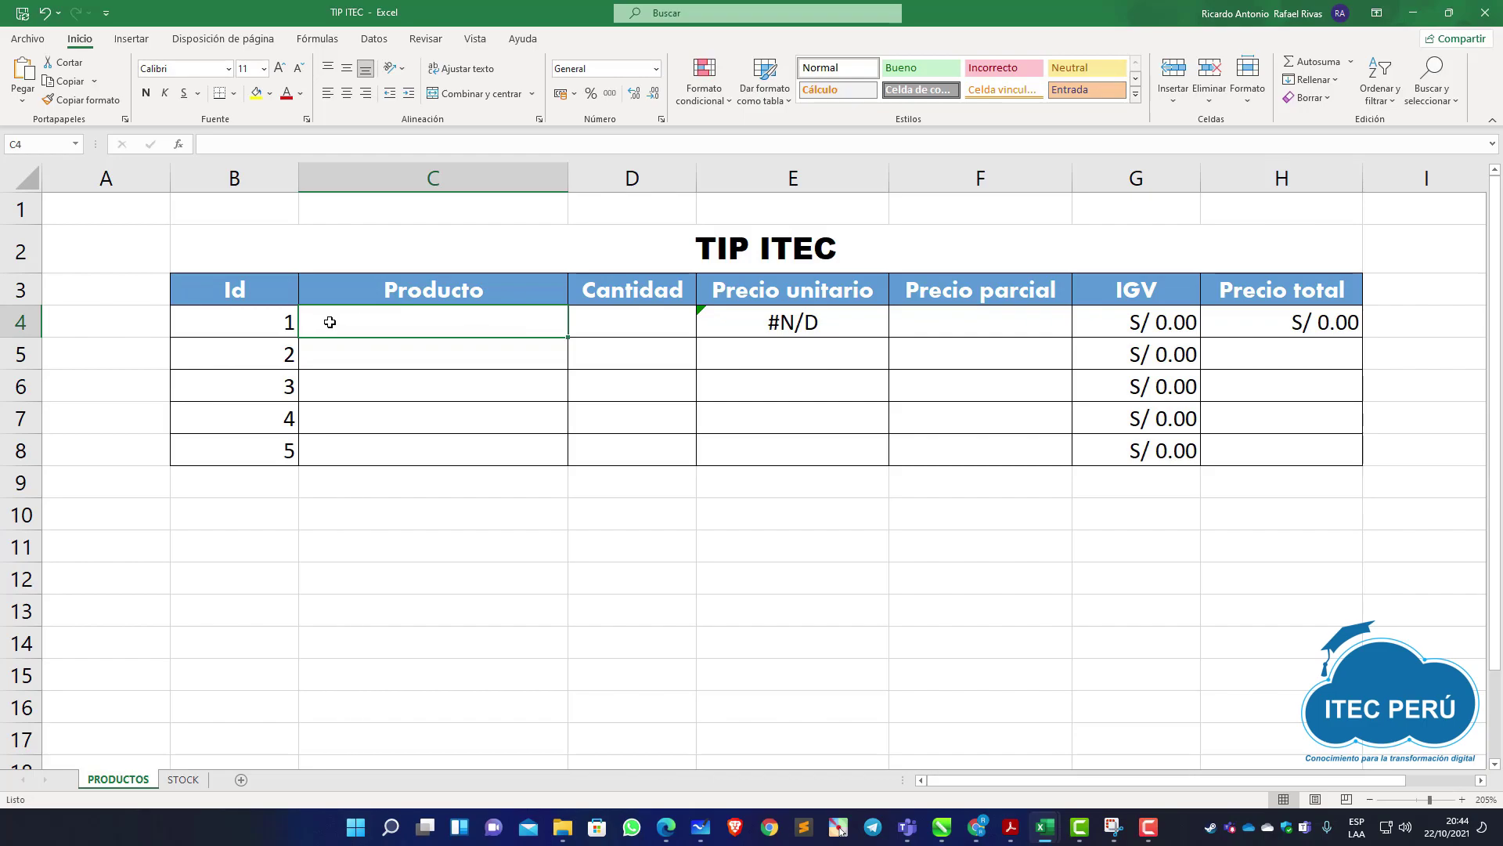
click(477, 361)
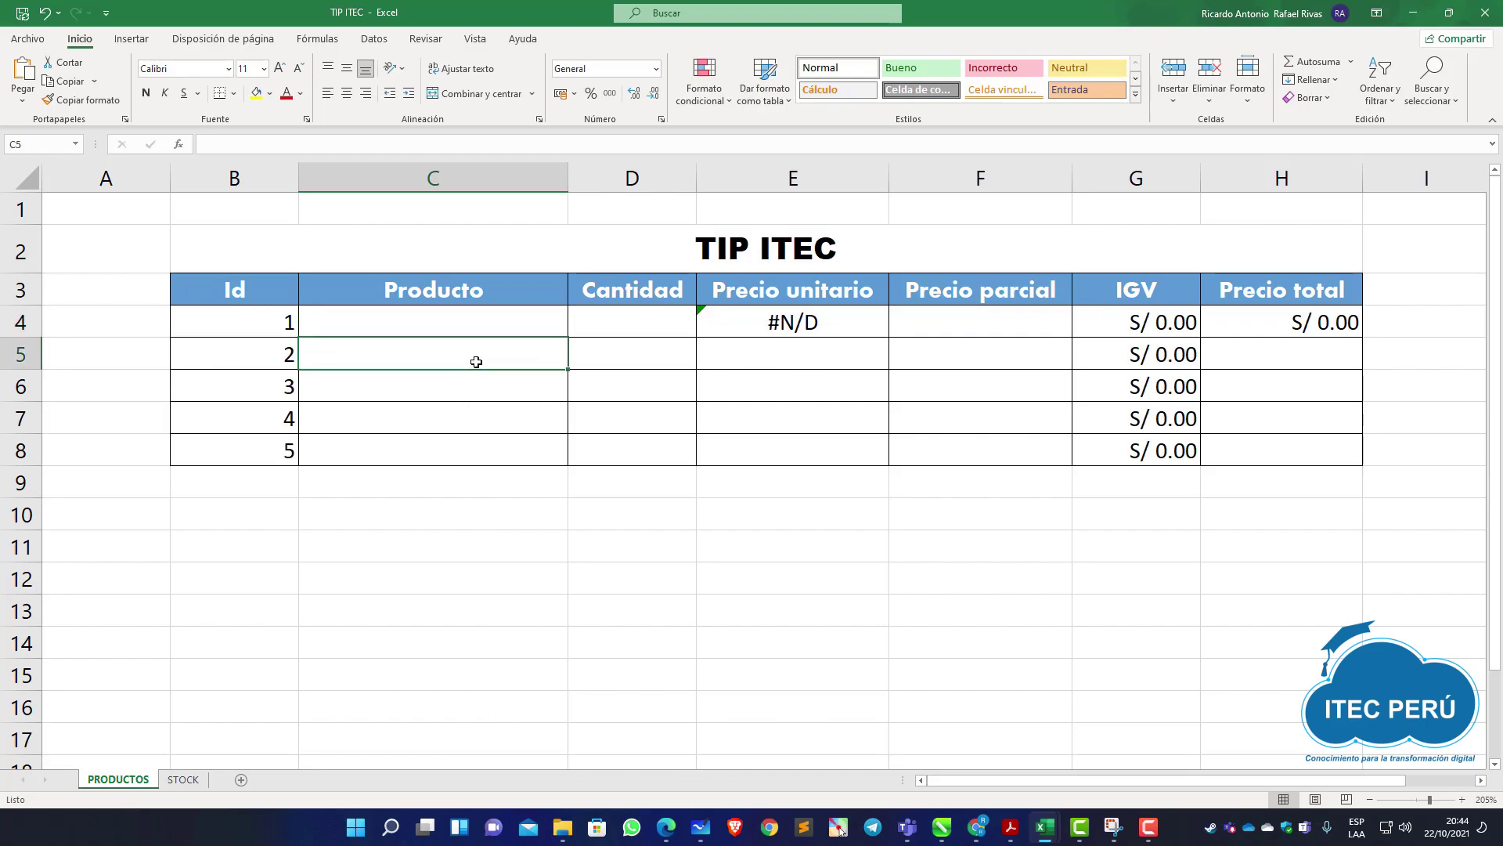
click(478, 327)
click(461, 369)
click(471, 331)
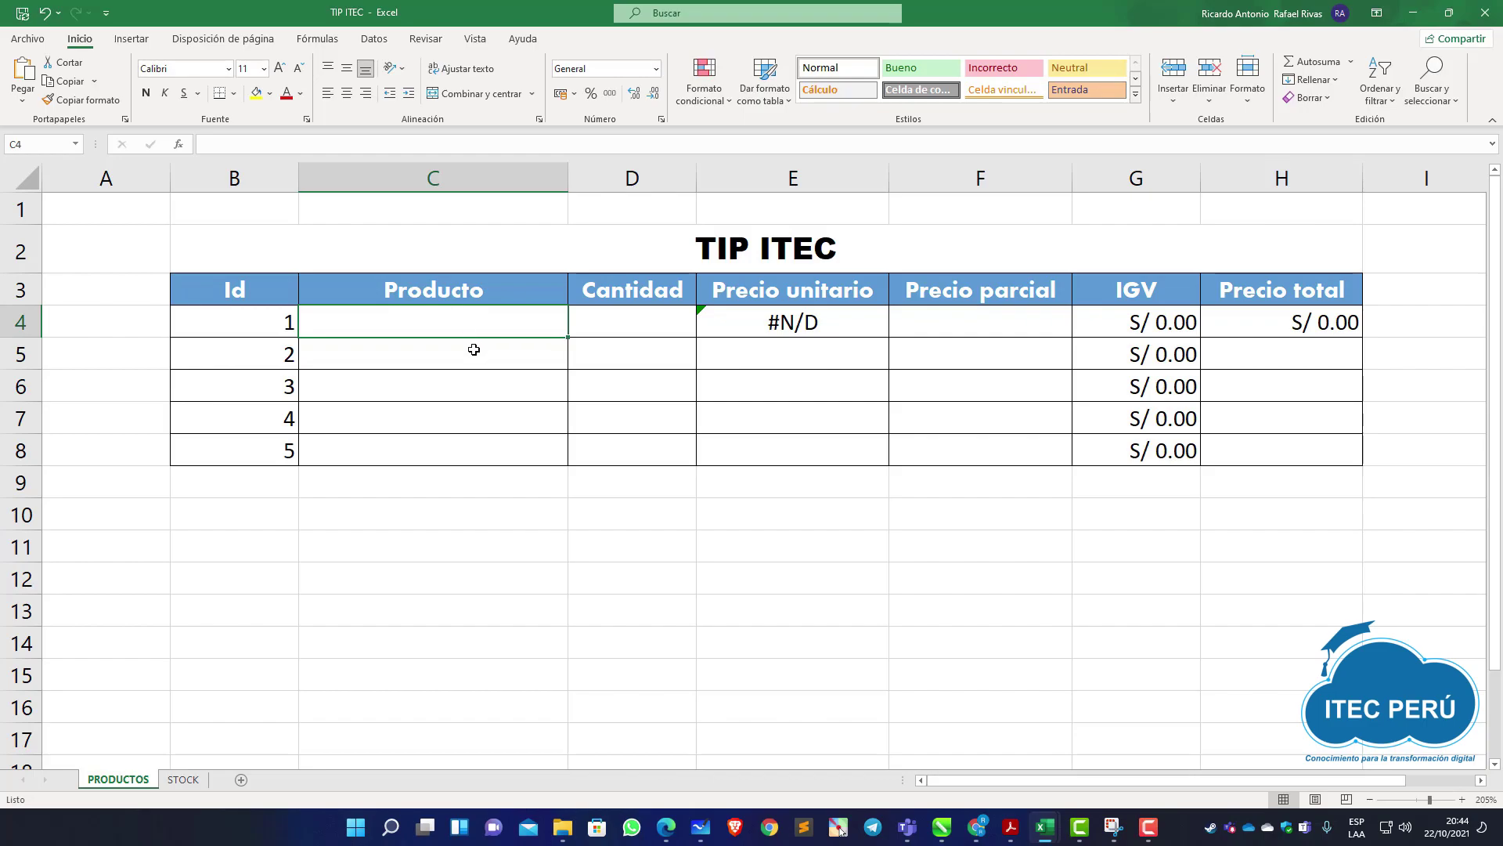
click(473, 349)
click(472, 329)
- On STOCK, select the product names in B3:B5, then return to the PRODUCTOS sheet
click(181, 786)
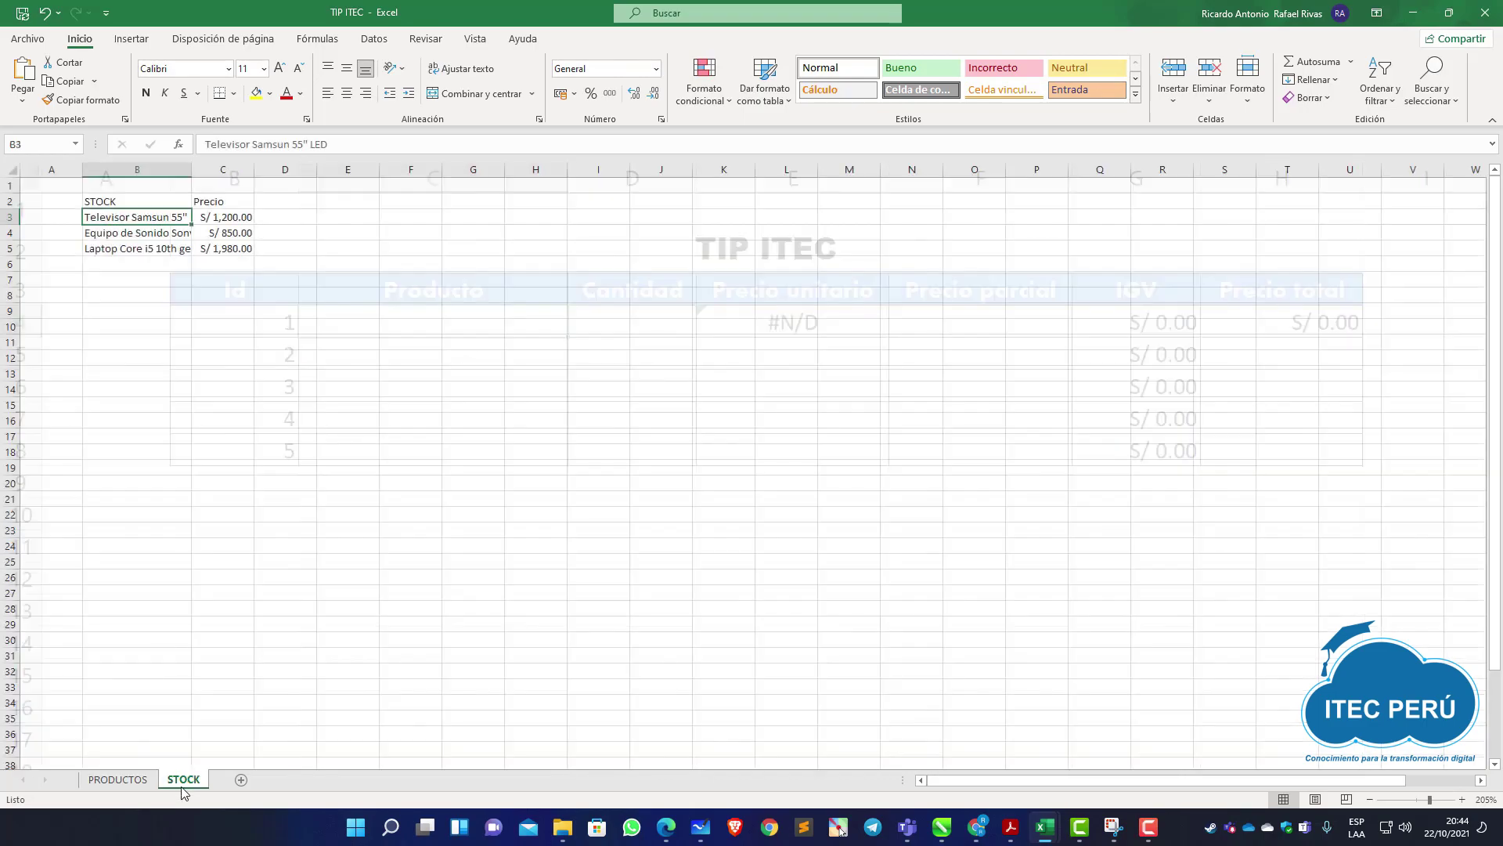
click(144, 245)
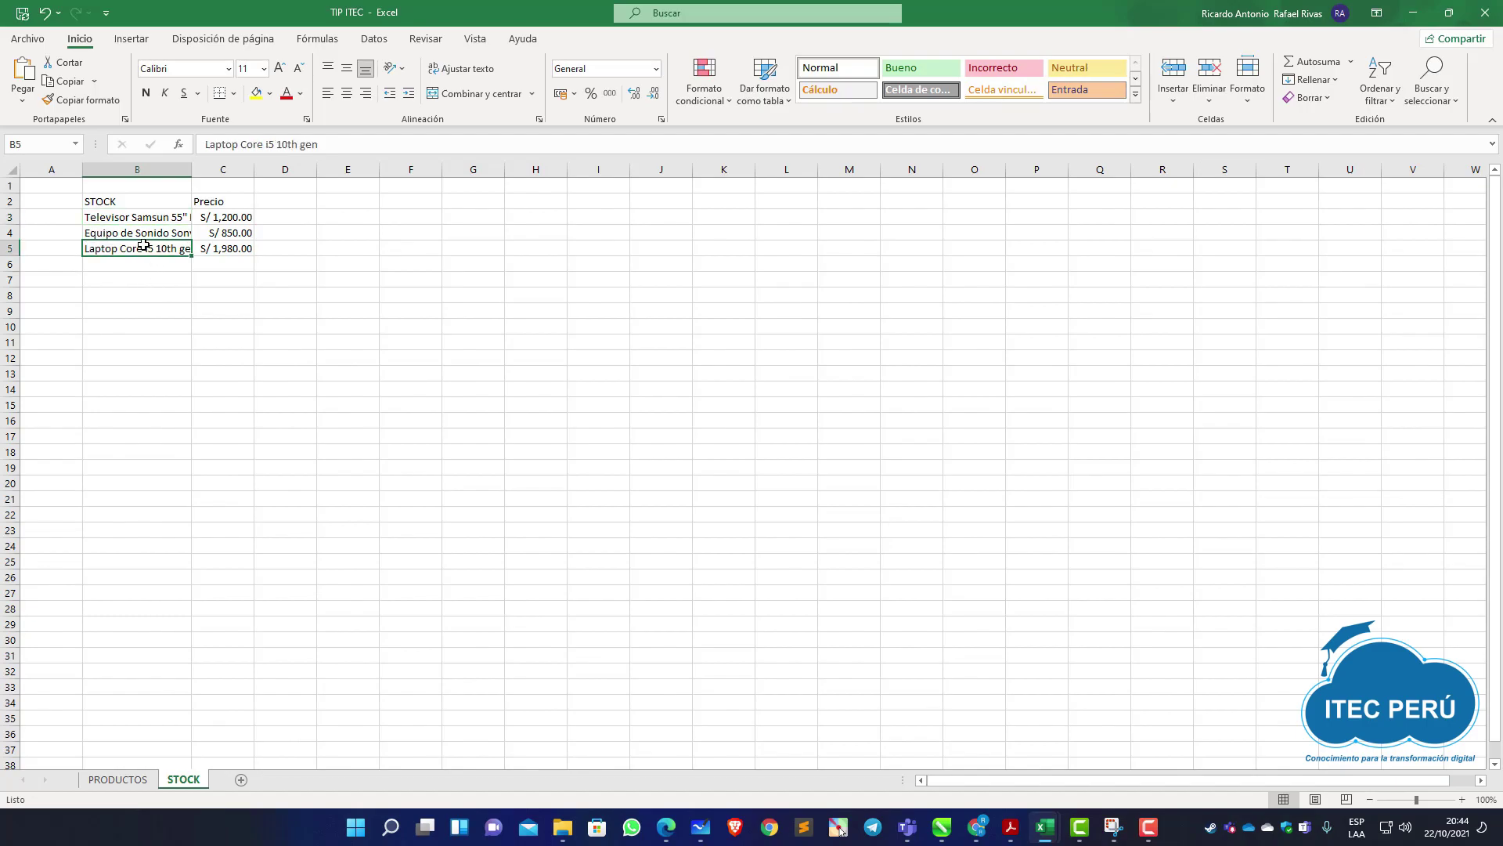
drag(144, 220, 148, 254)
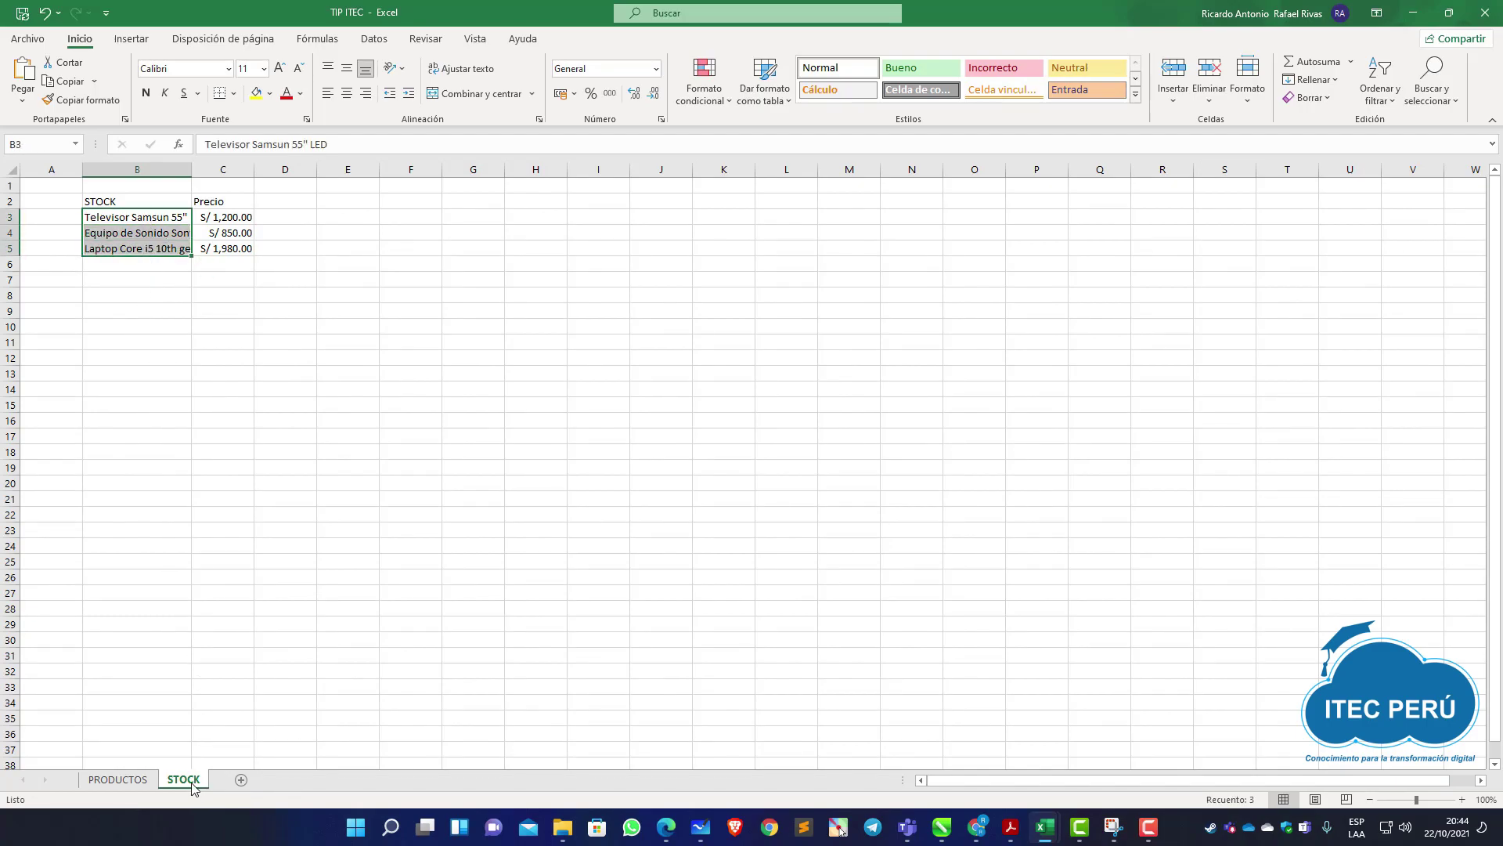
click(117, 264)
drag(119, 219, 117, 232)
click(125, 213)
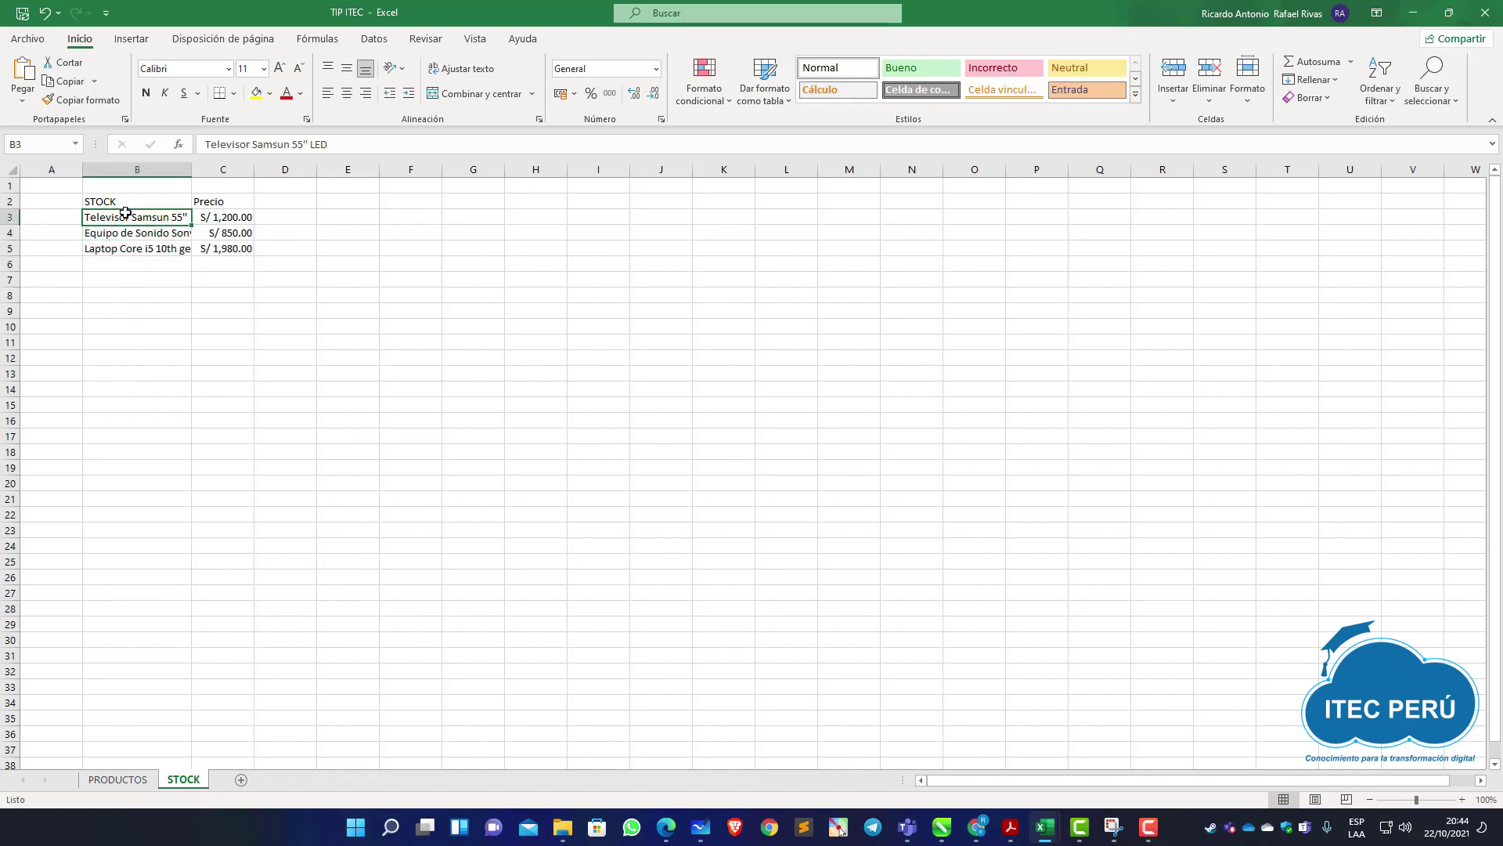
click(117, 779)
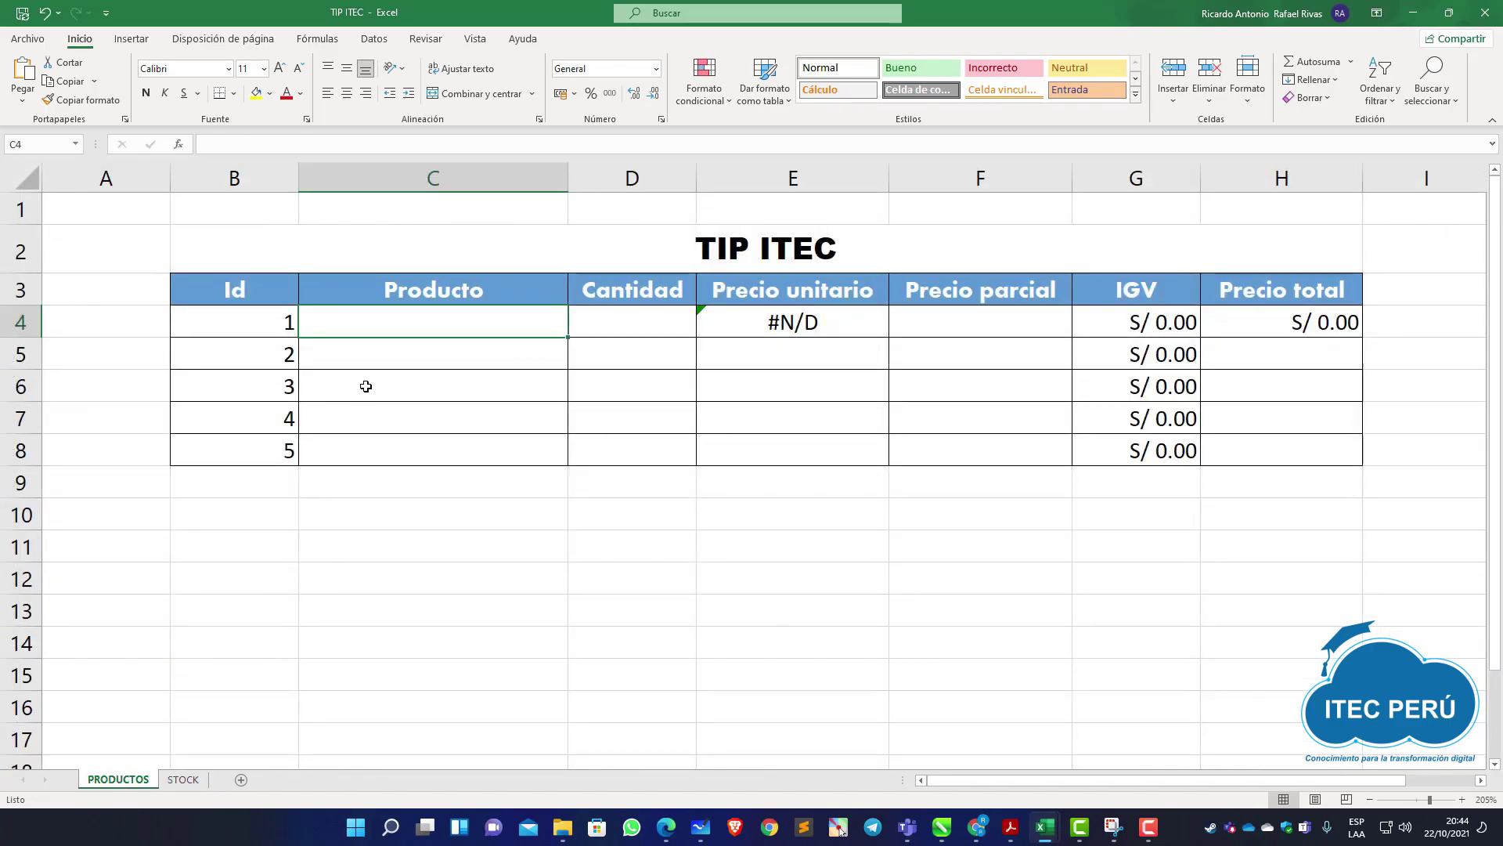
- With Producto cell C4 selected, open Datos > Validación de datos > Validación de datos
click(394, 363)
click(407, 328)
click(374, 39)
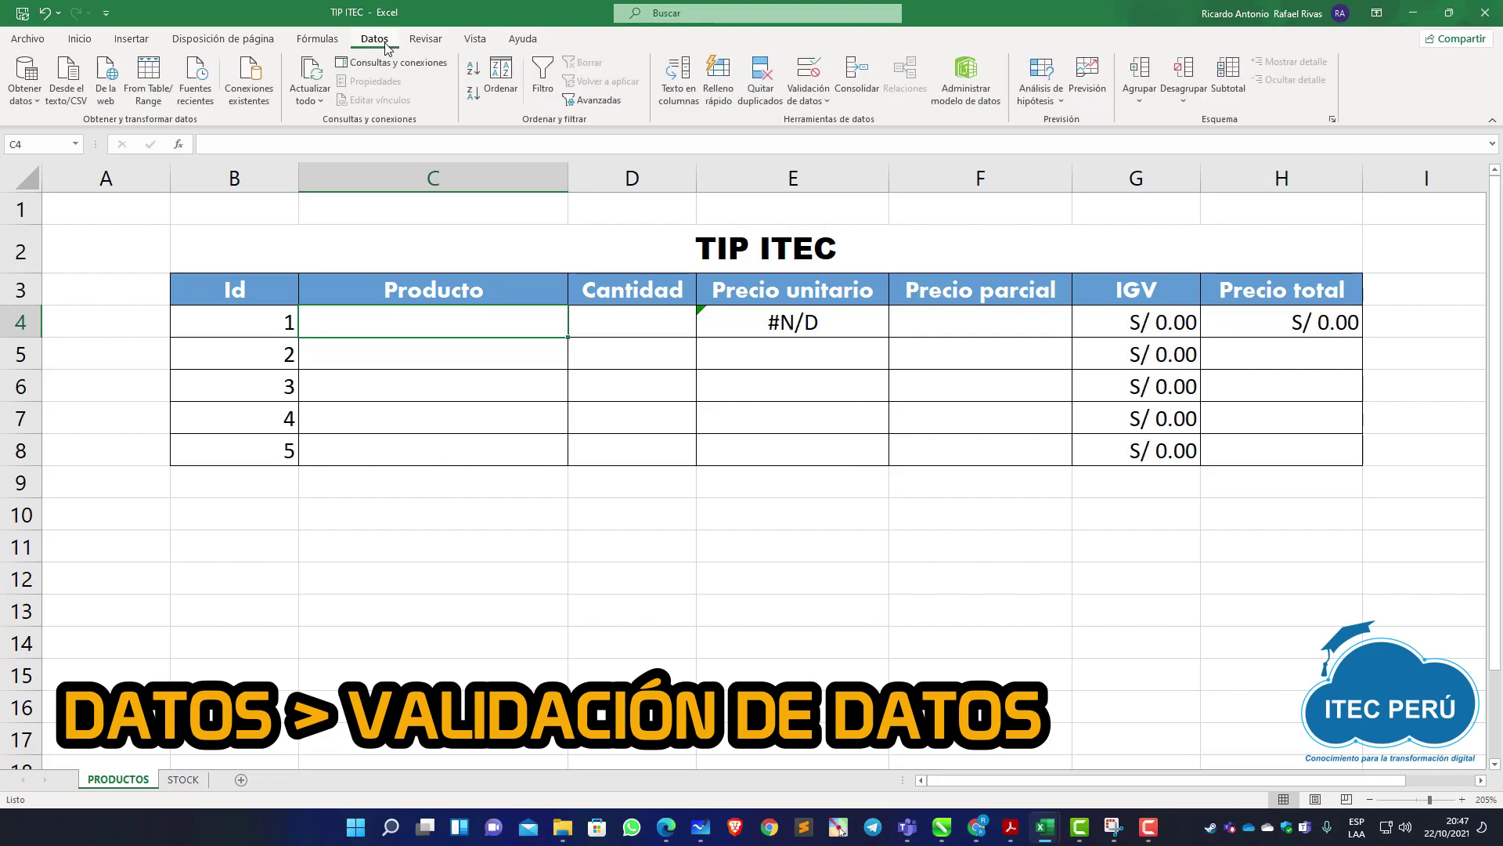
click(828, 101)
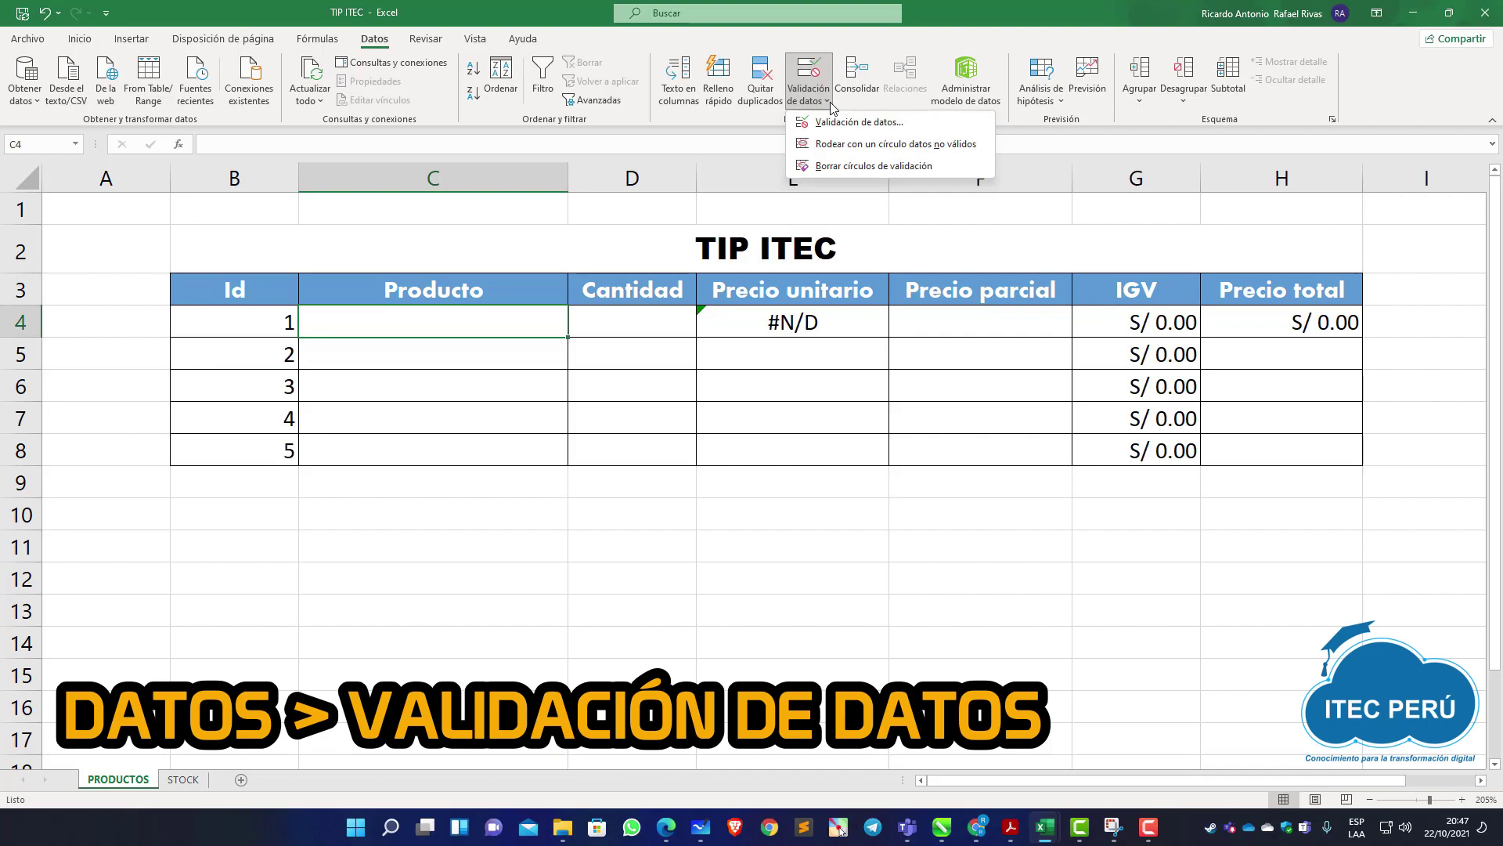
click(899, 126)
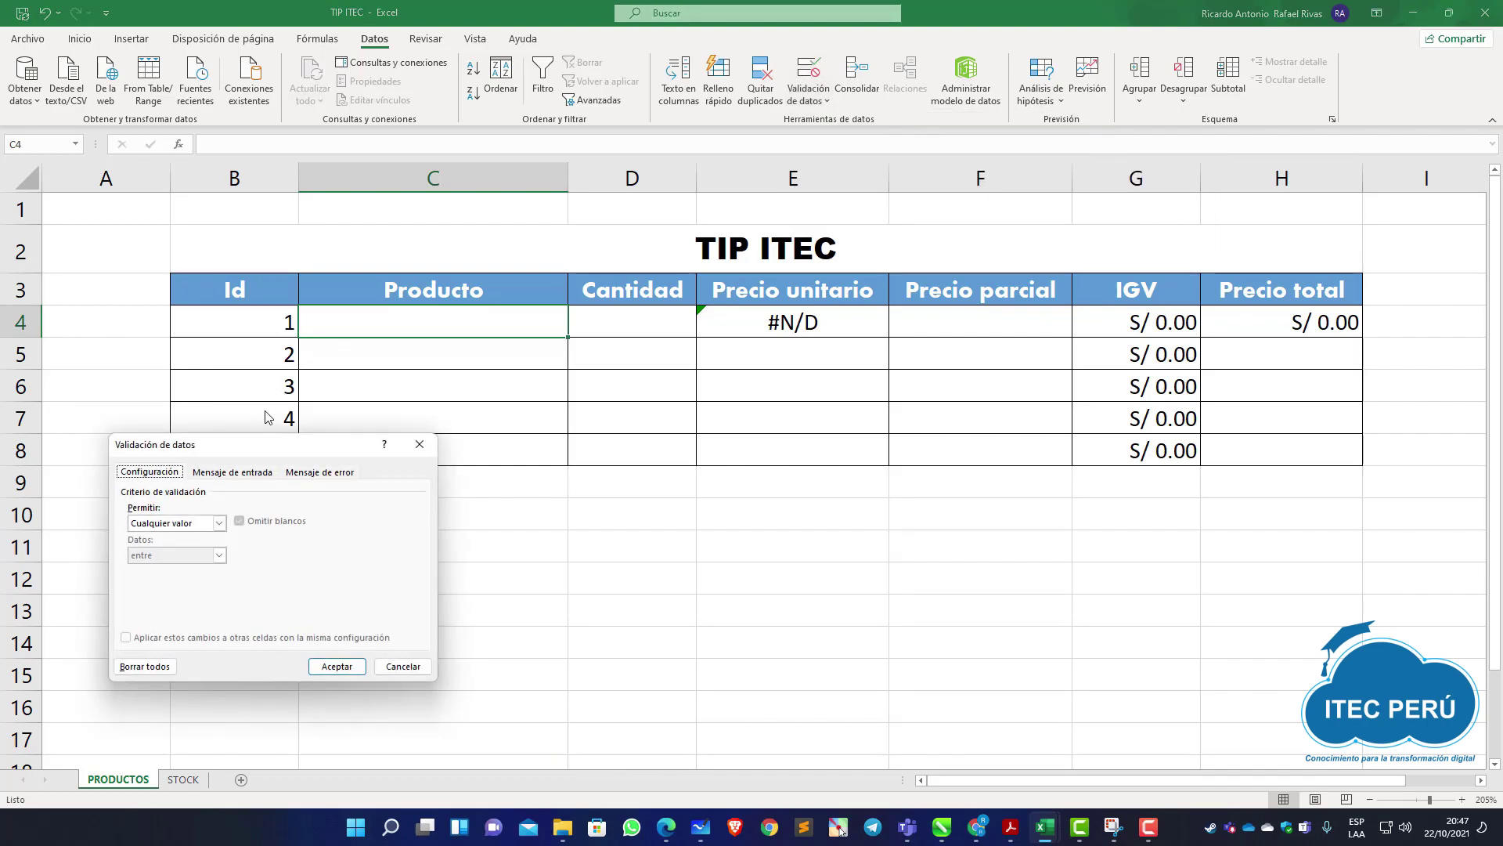
- Set Permitir to Lista for C4 and begin picking the Origen range on the sheet
drag(249, 447, 706, 391)
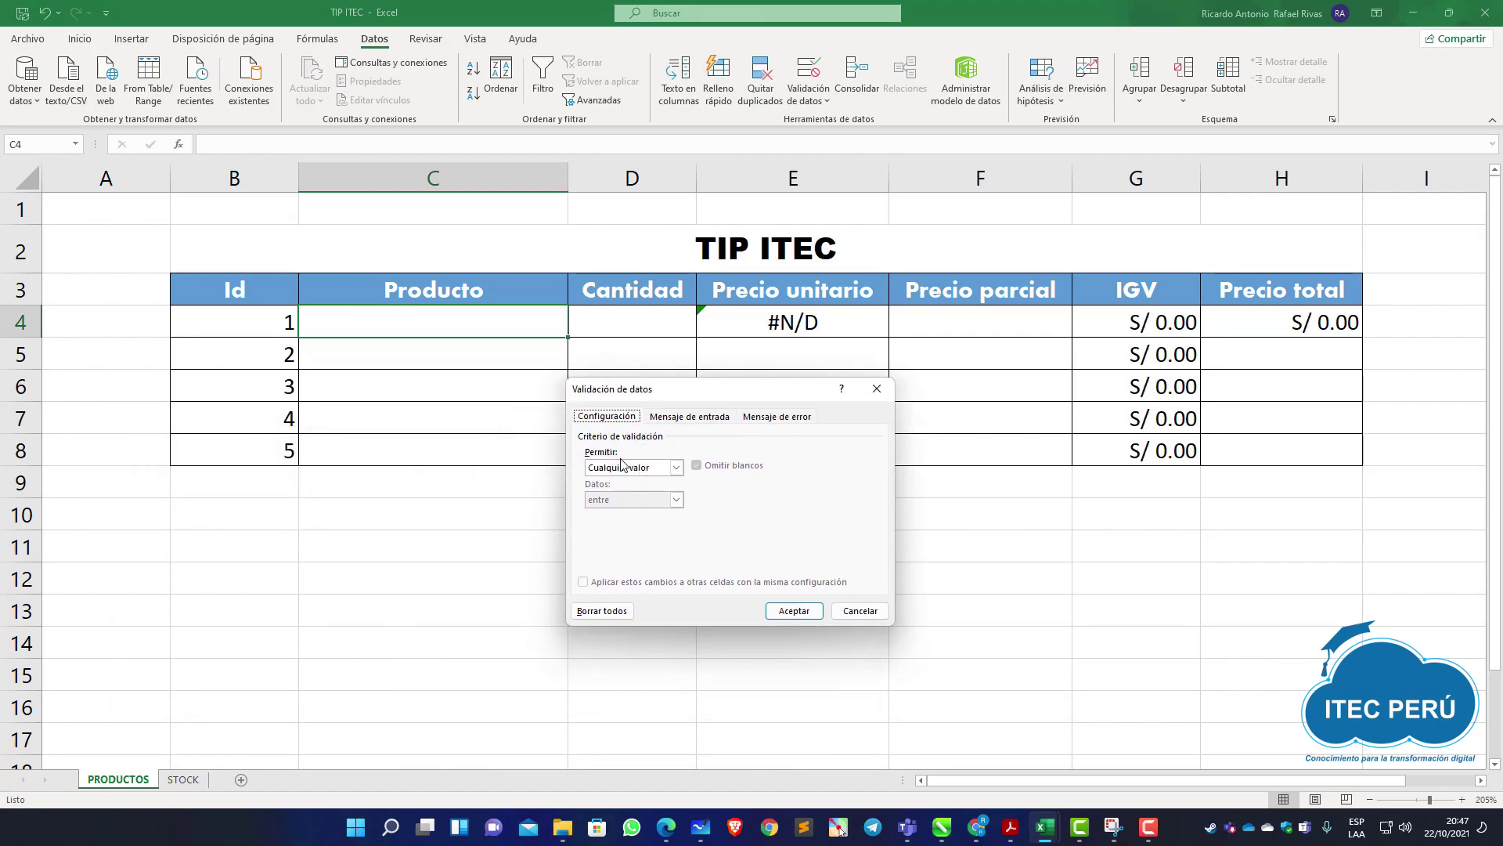
click(676, 468)
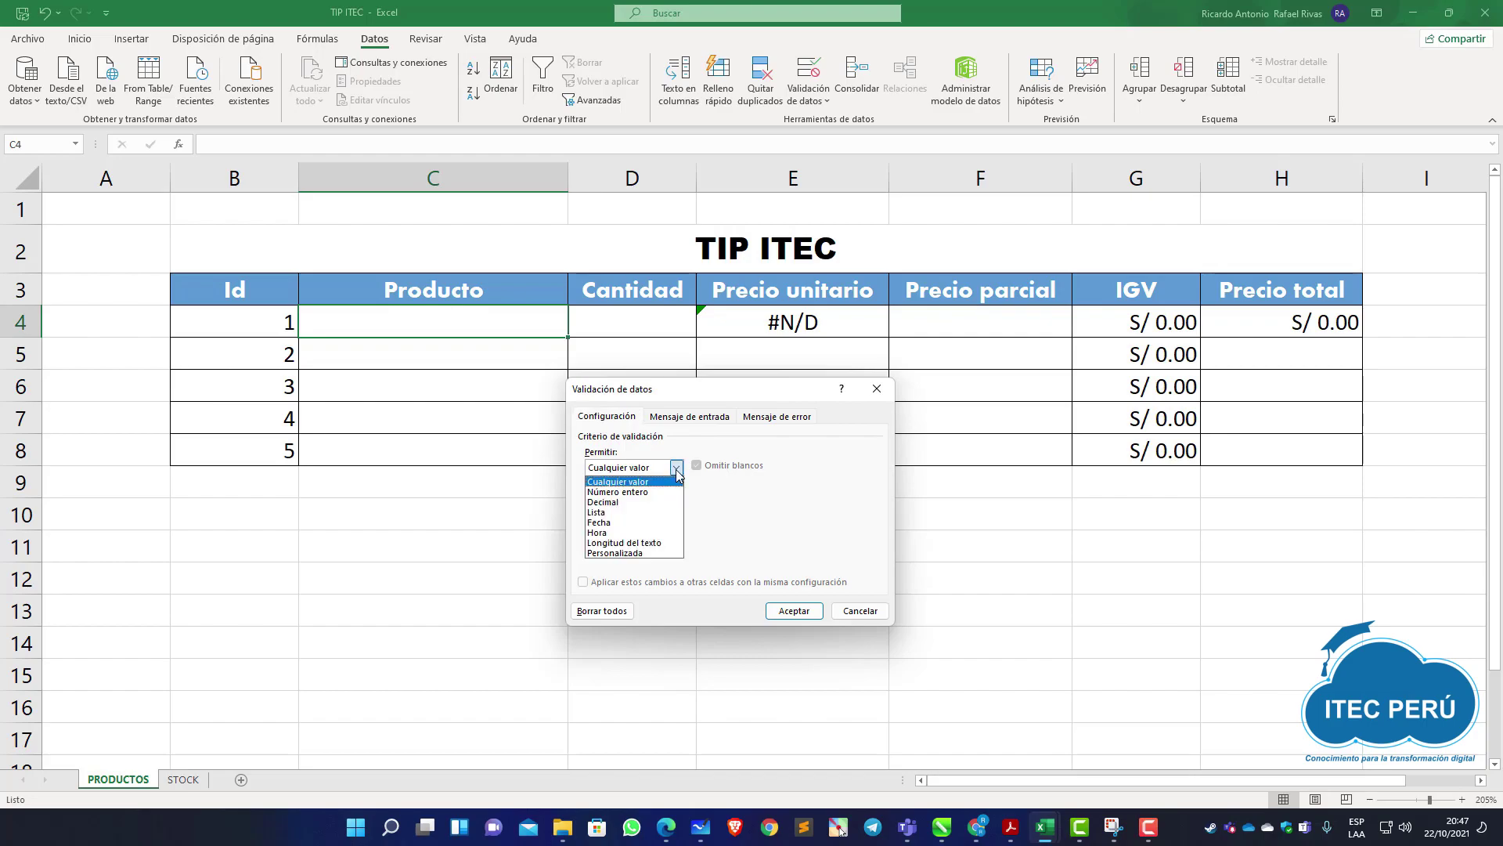
click(649, 513)
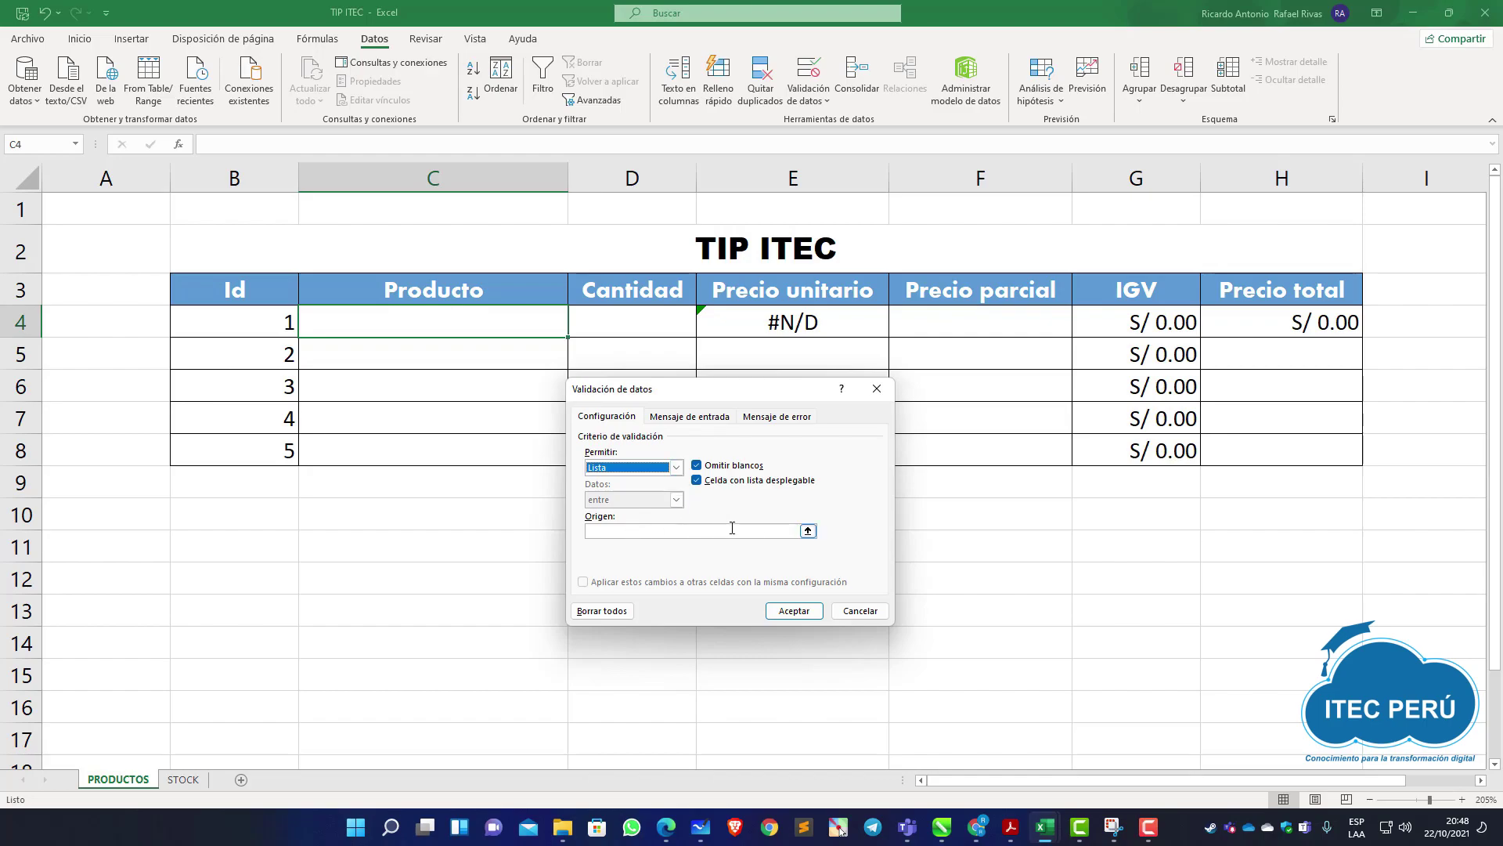
click(807, 532)
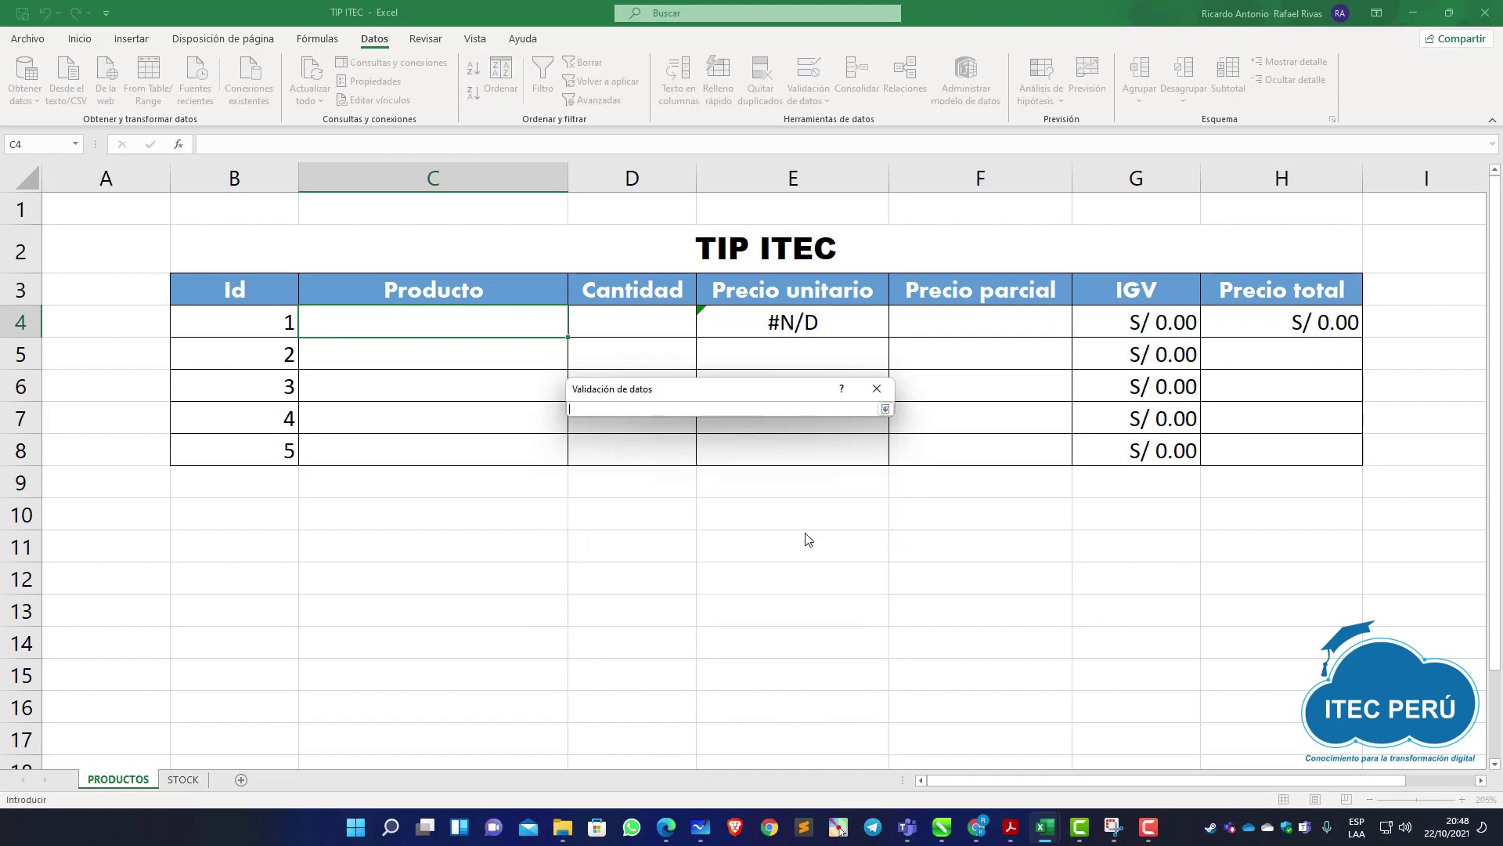
- Set the list Origen to =STOCK!$B$3:$B$5 and confirm with Aceptar
click(185, 779)
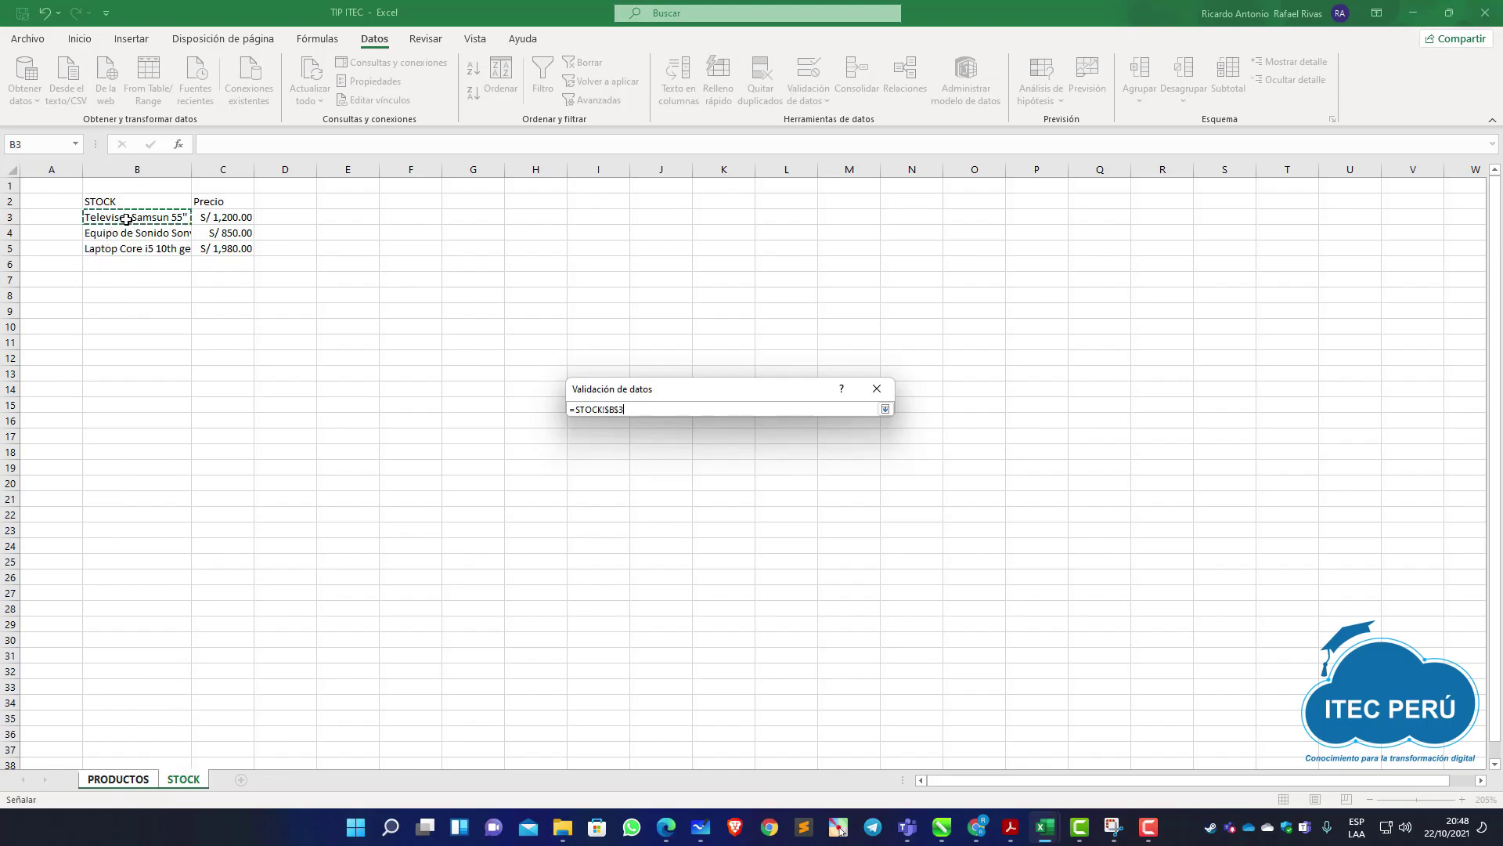
drag(126, 217, 129, 248)
click(885, 410)
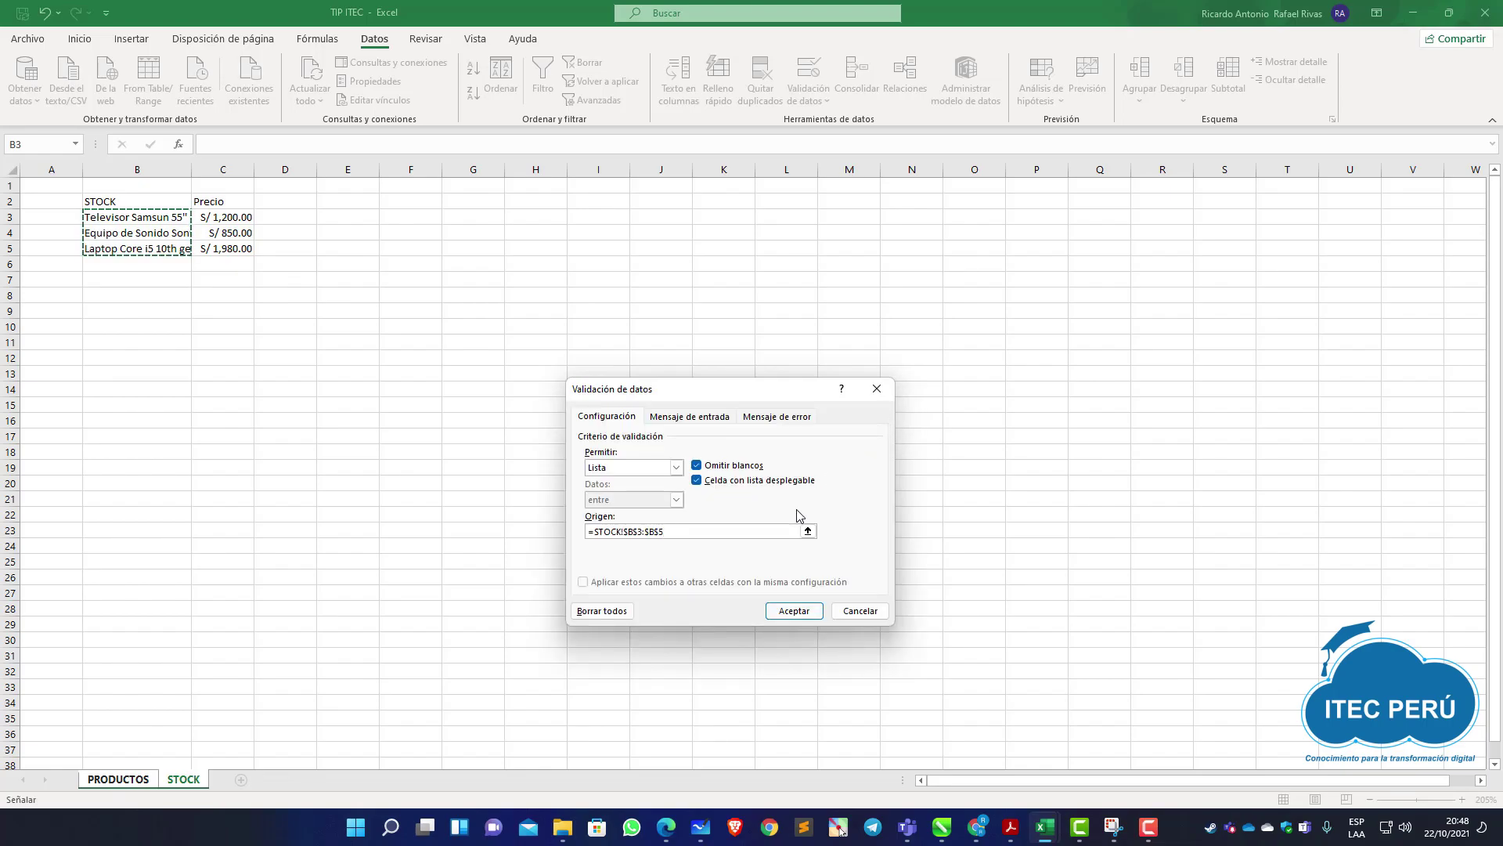
click(785, 616)
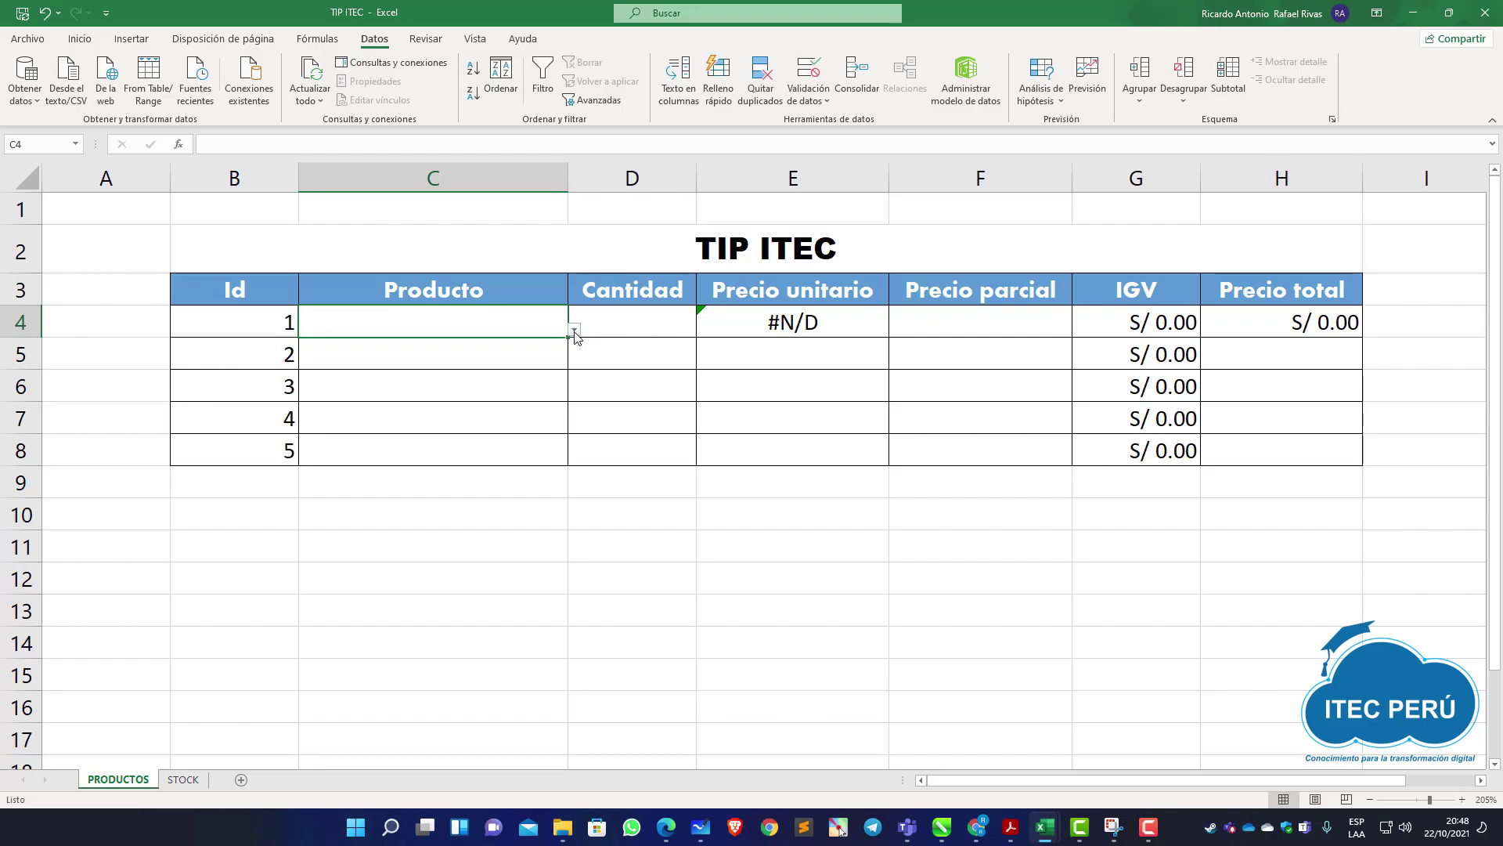
- Choose Equipo de Sonido Sony in C4, fill the dropdown down to C8, and clear C5:C8
click(575, 330)
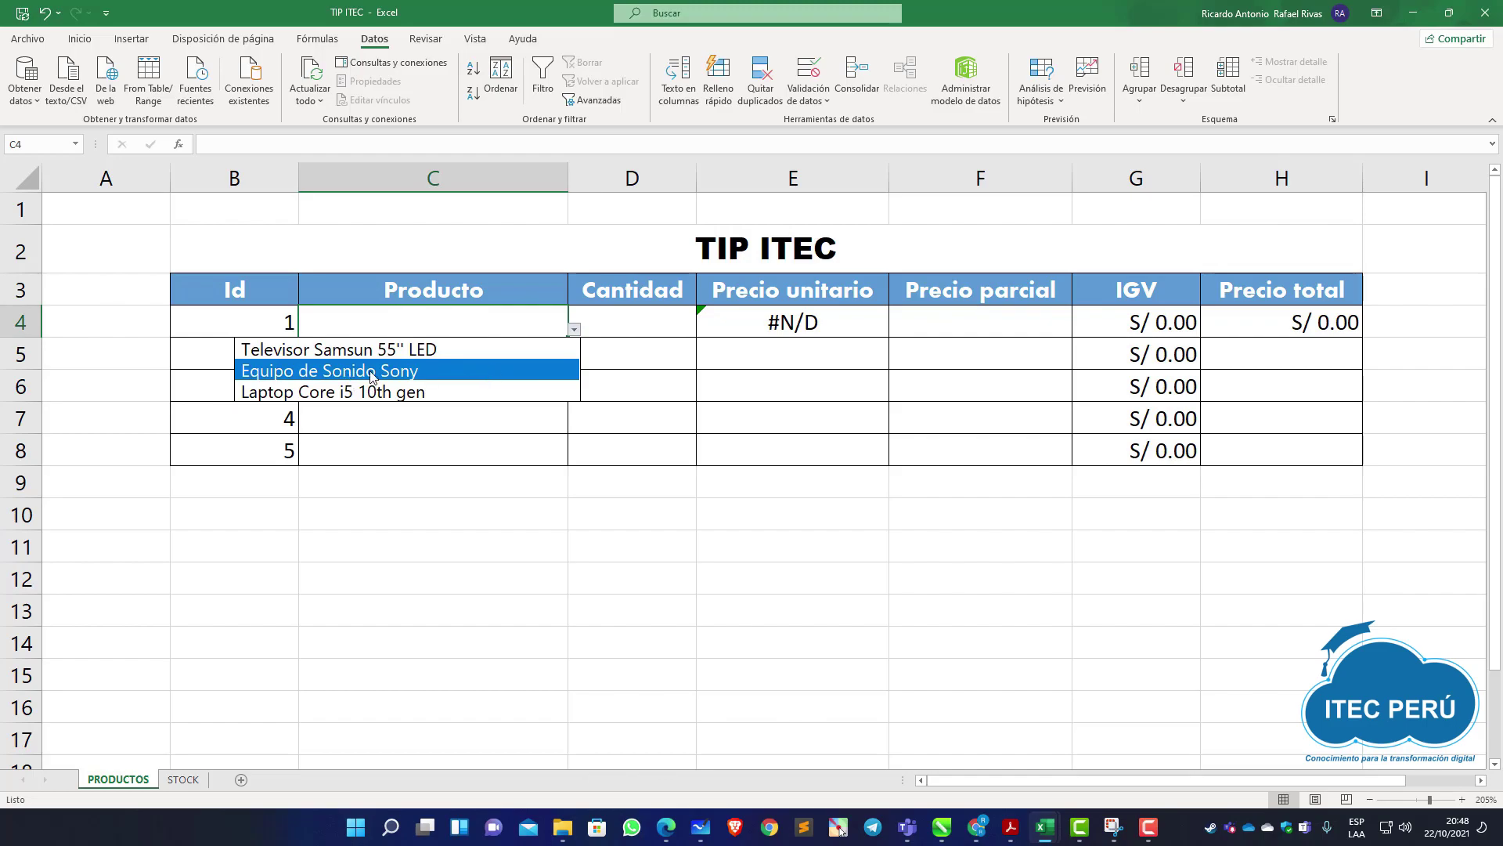
click(414, 374)
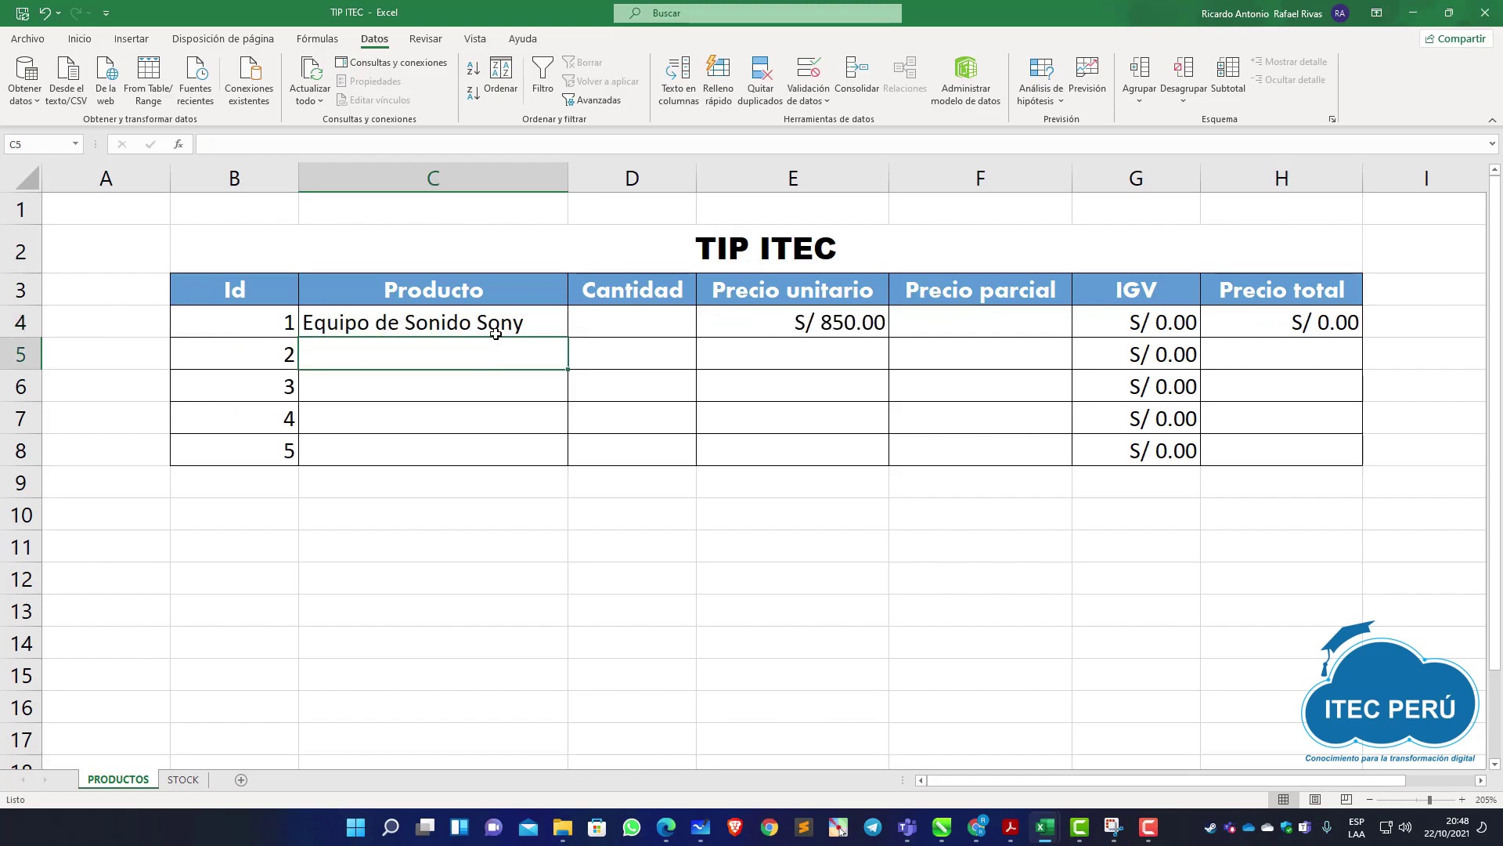
drag(569, 339, 568, 462)
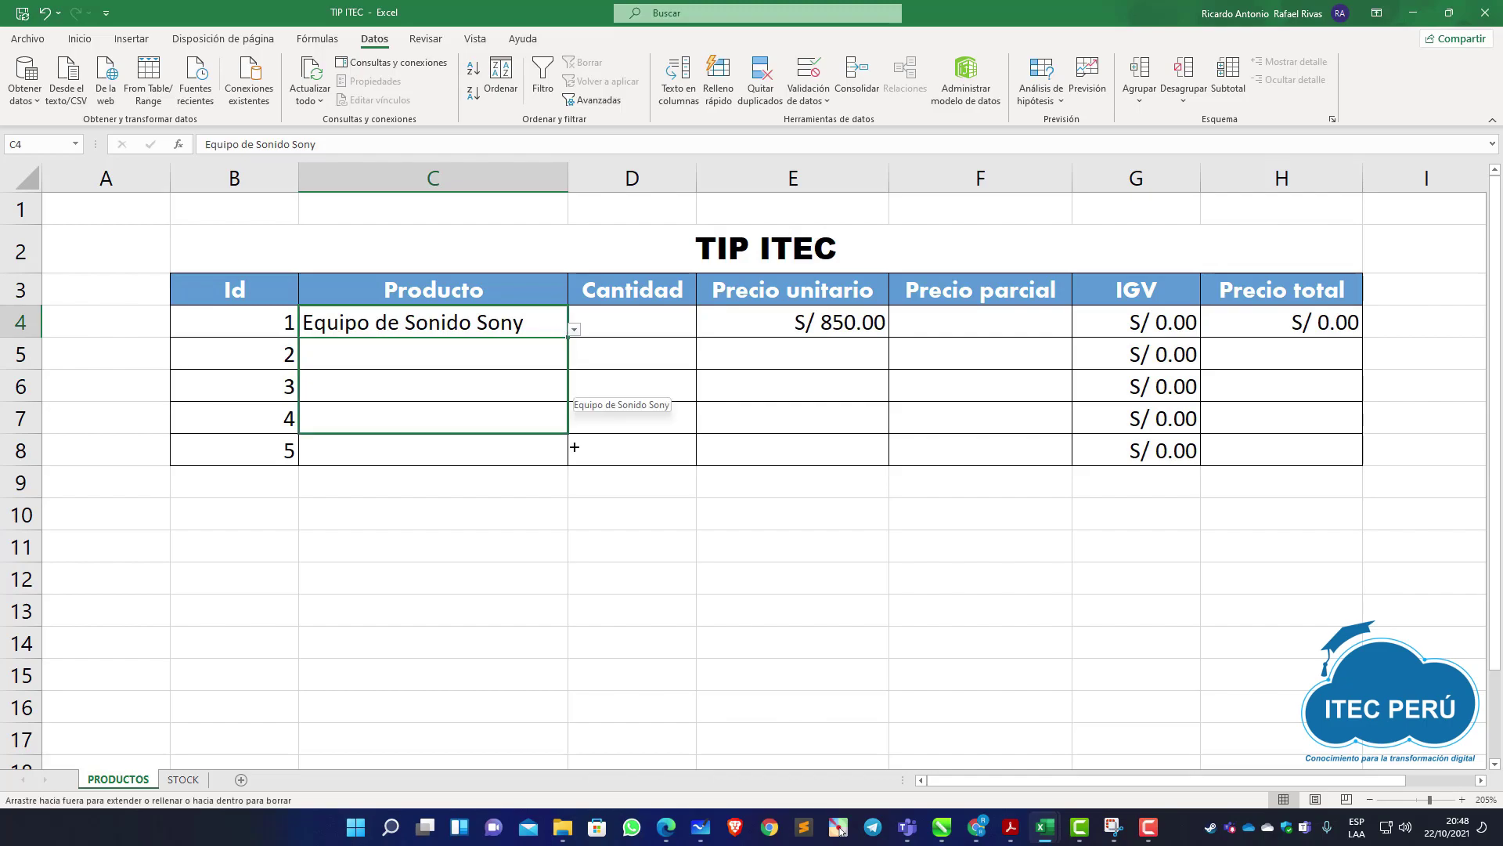
drag(520, 354, 520, 448)
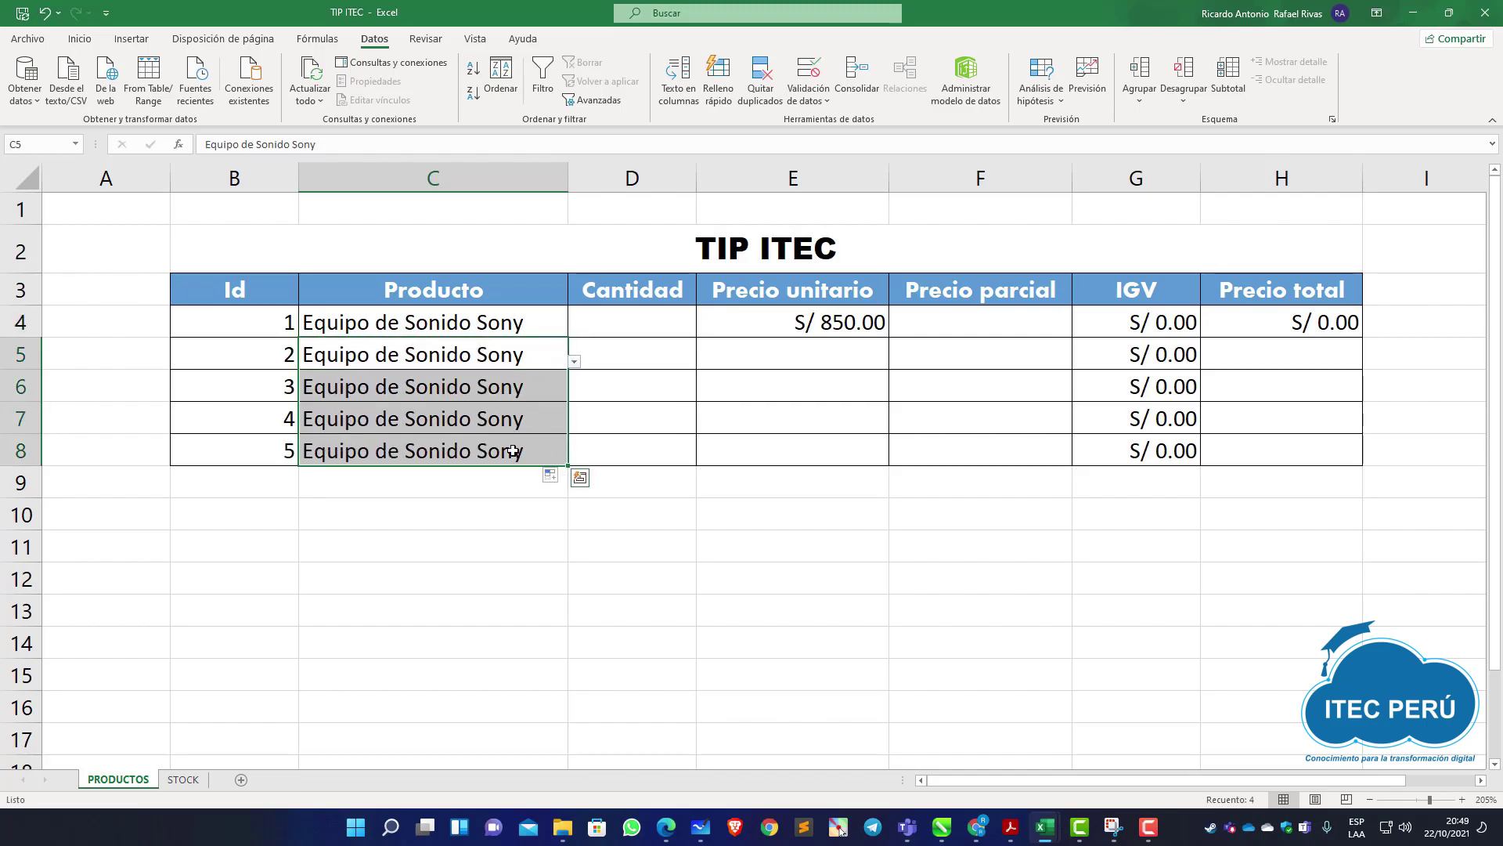
key(Delete)
- Set C5 to Televisor Samsun 55'' LED and C7 to Equipo de Sonido Sony
click(575, 361)
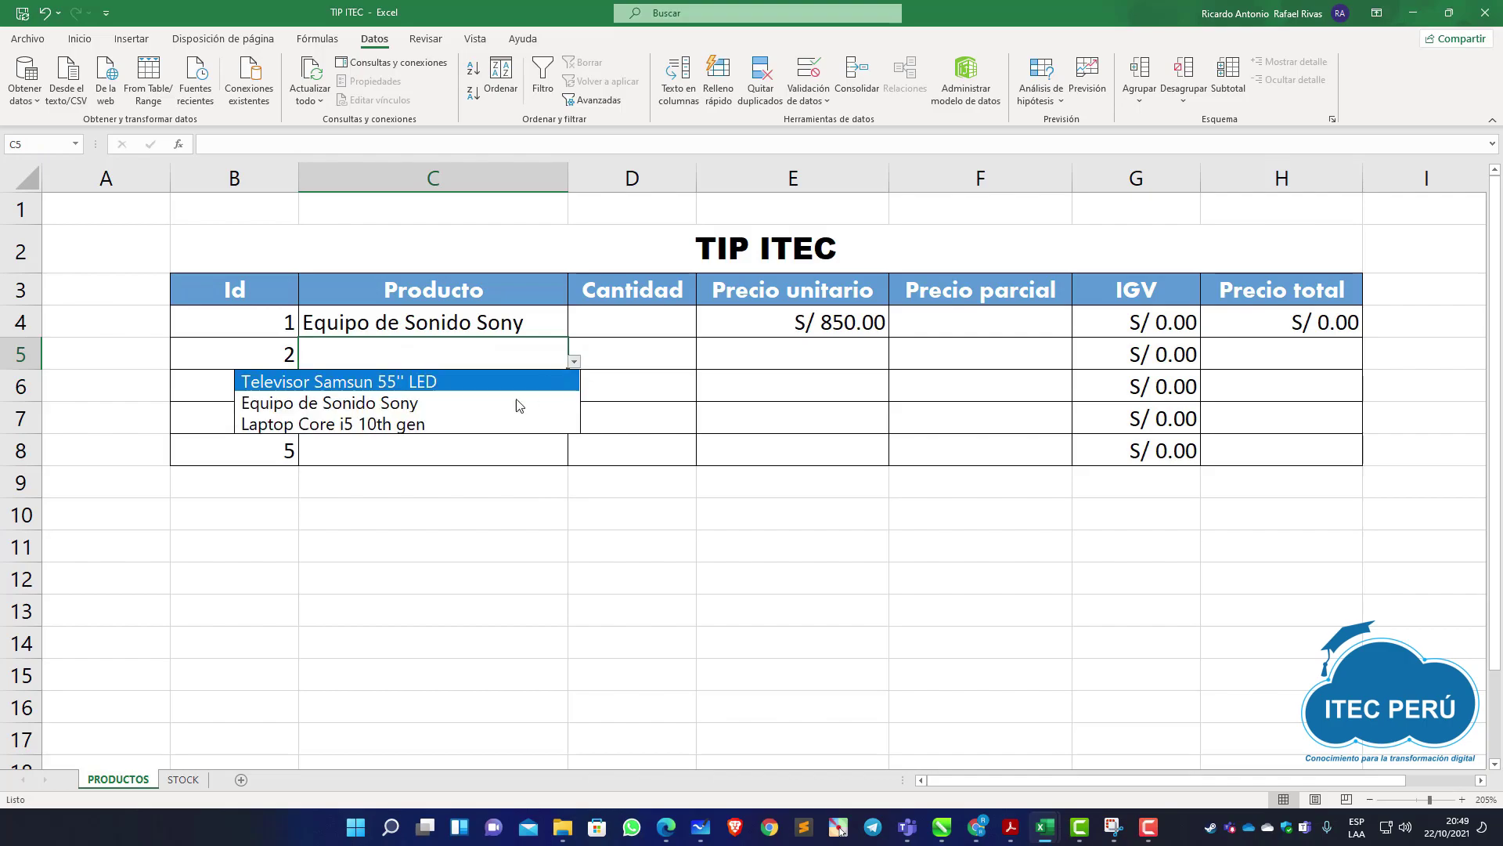
click(518, 404)
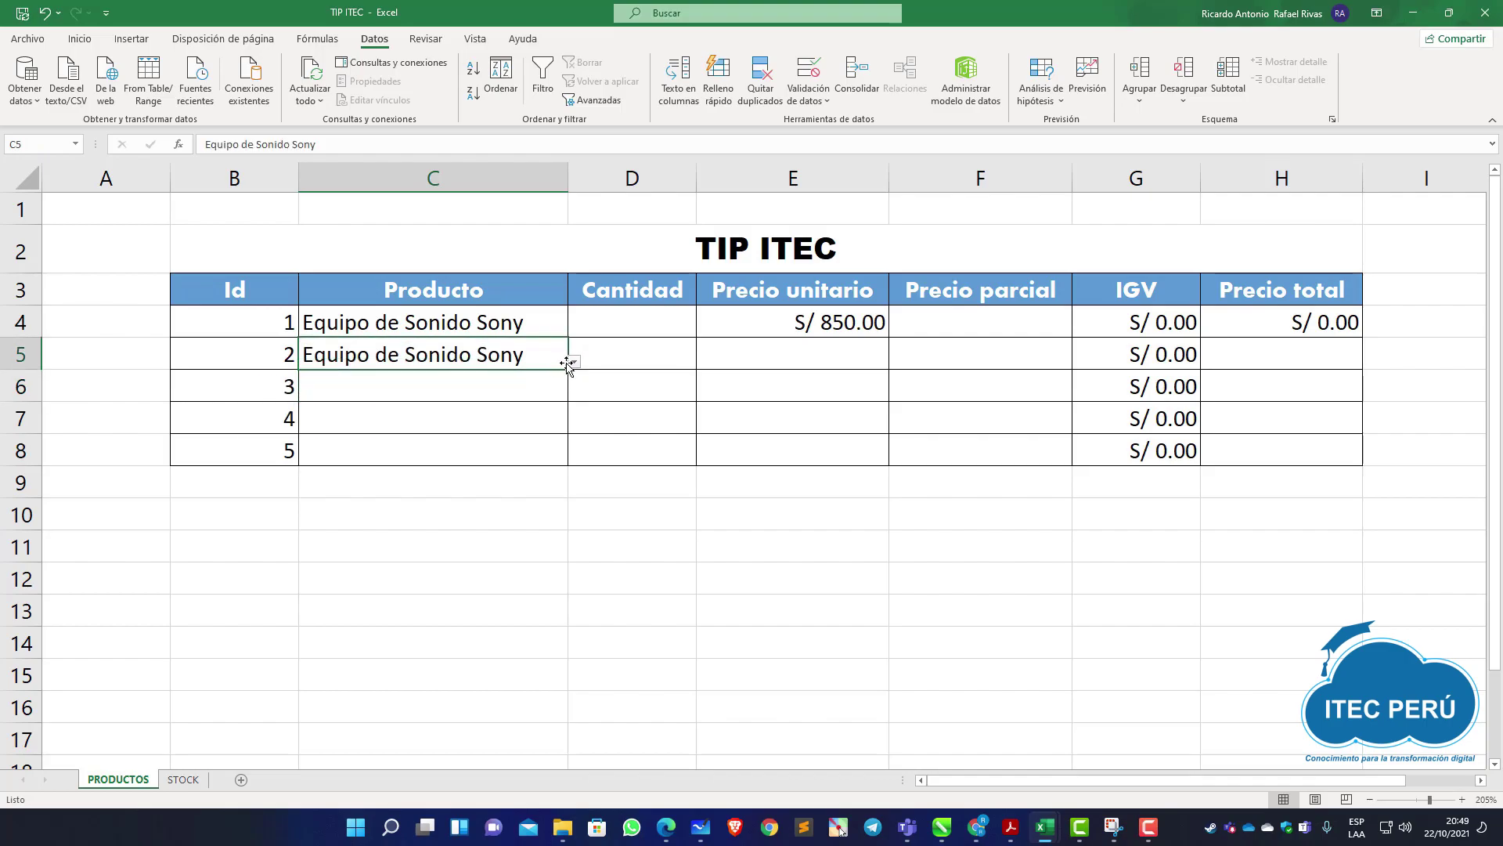
click(575, 361)
click(544, 380)
click(536, 407)
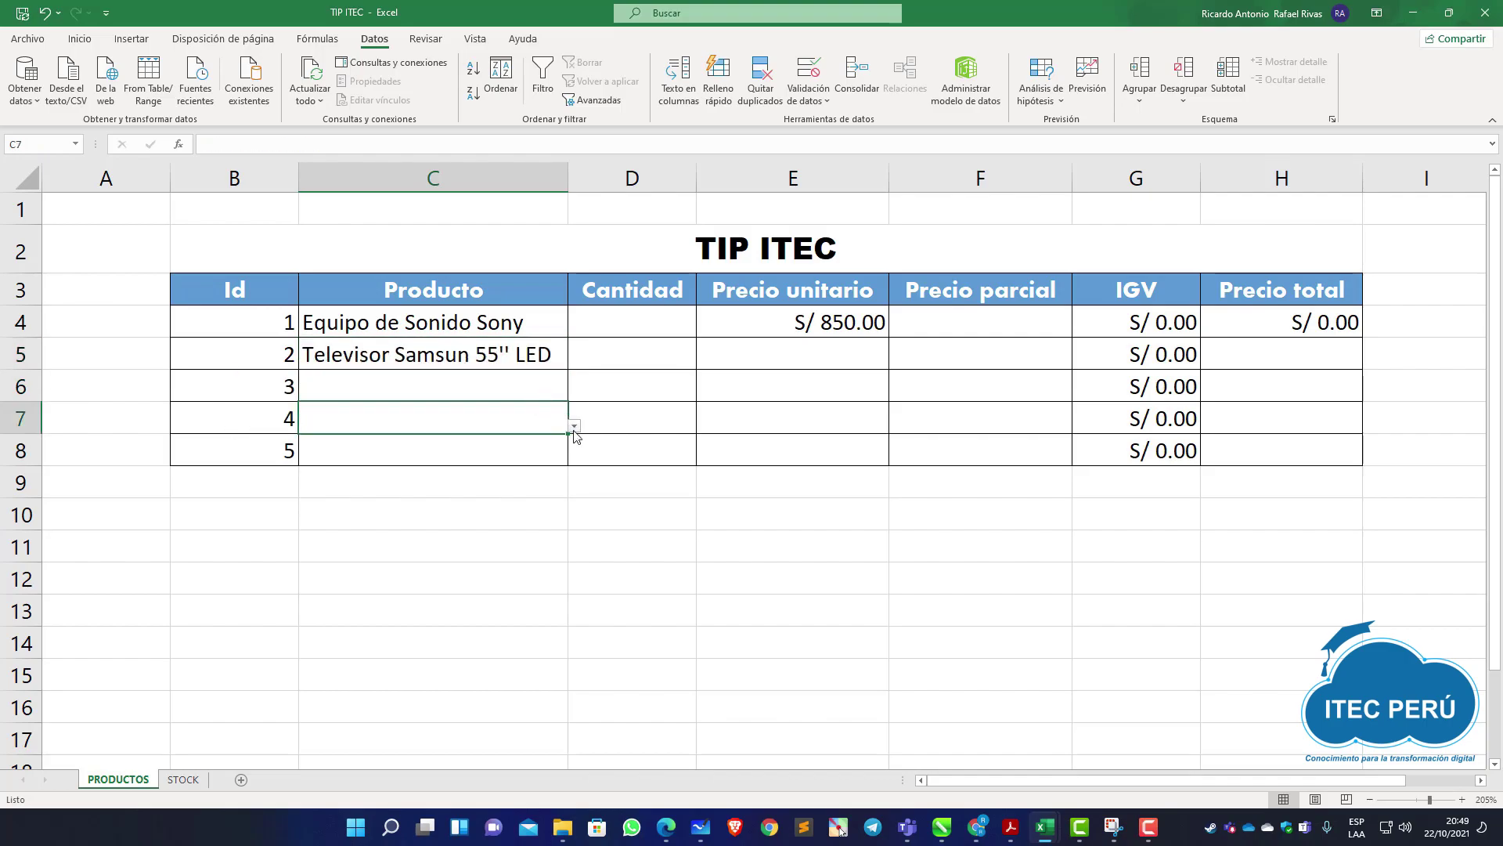
click(575, 425)
click(503, 470)
click(505, 392)
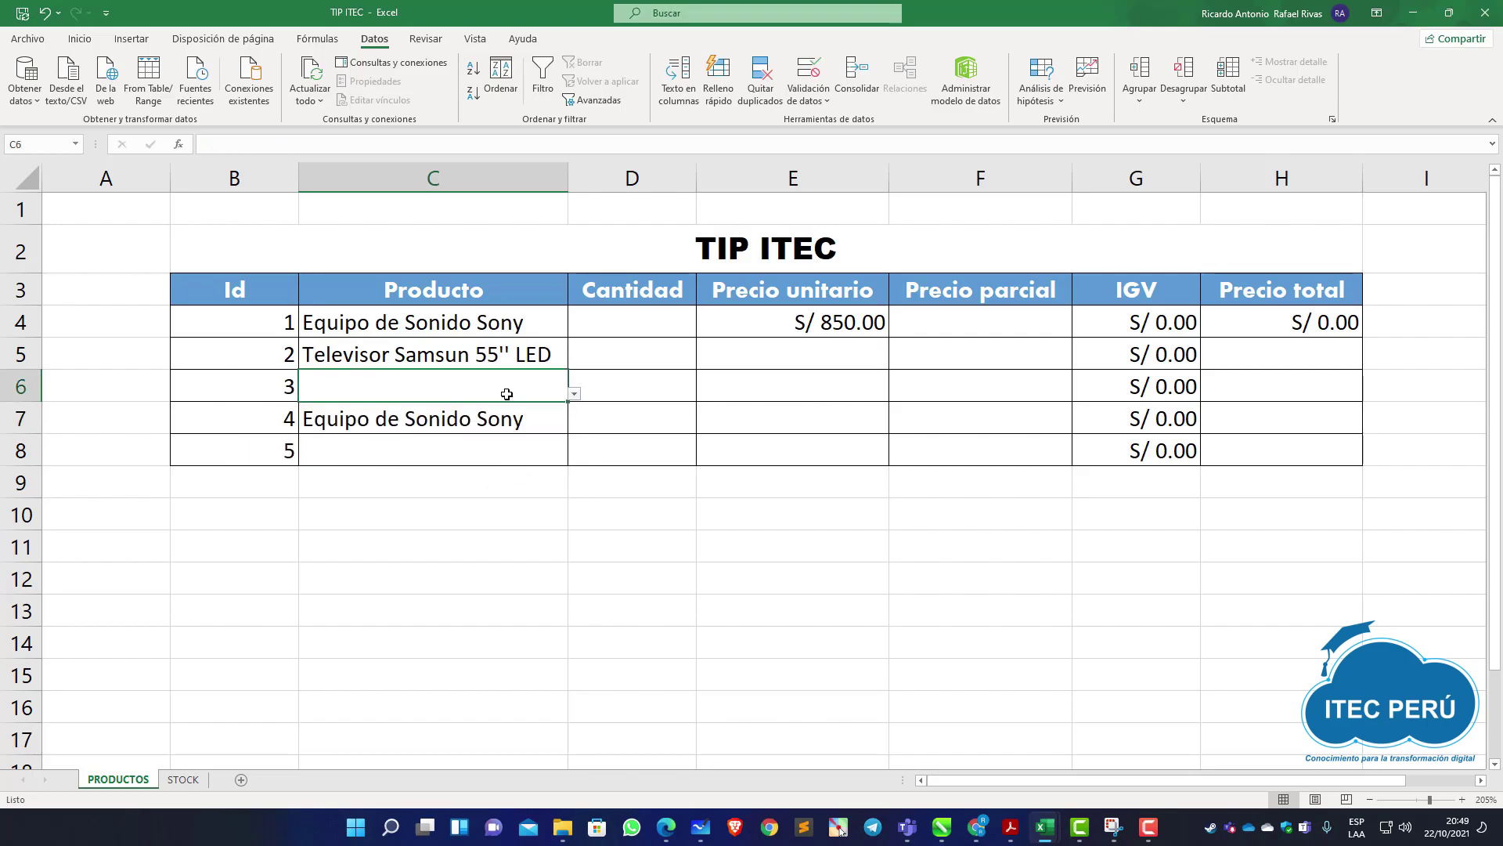